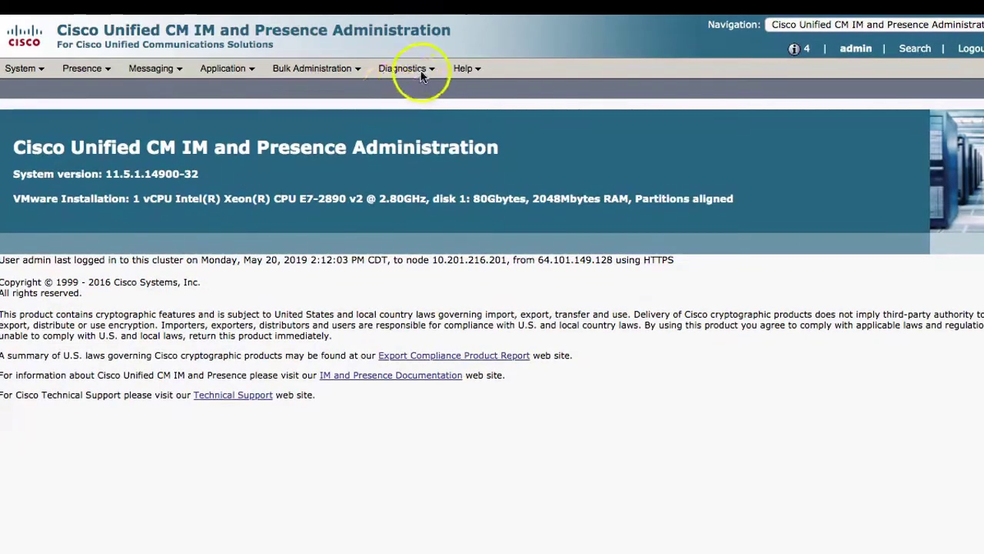
- Open the System Troubleshooter in Cisco Unified CM IM and Presence Administration to examine the configuration test outcomes
mouse_move(425, 64)
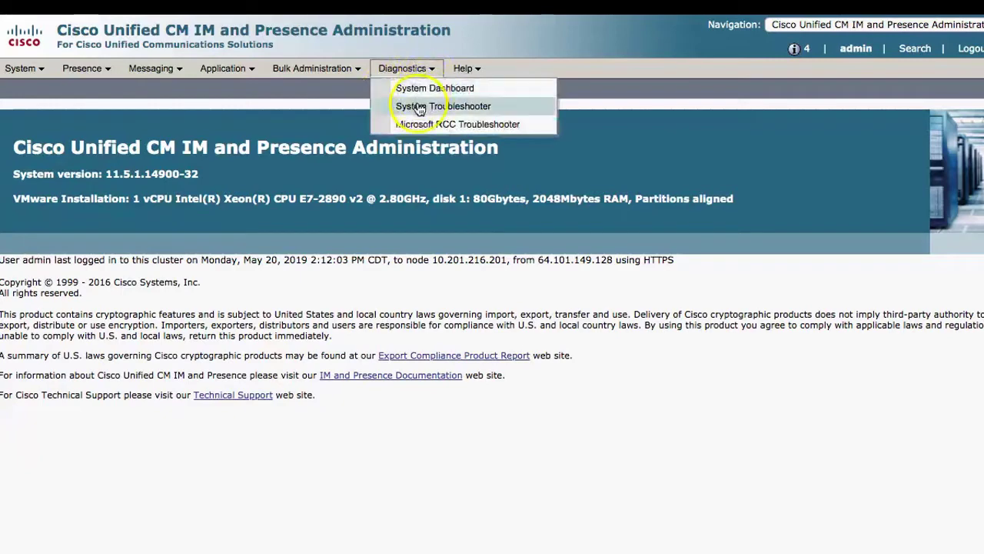
left_click(419, 107)
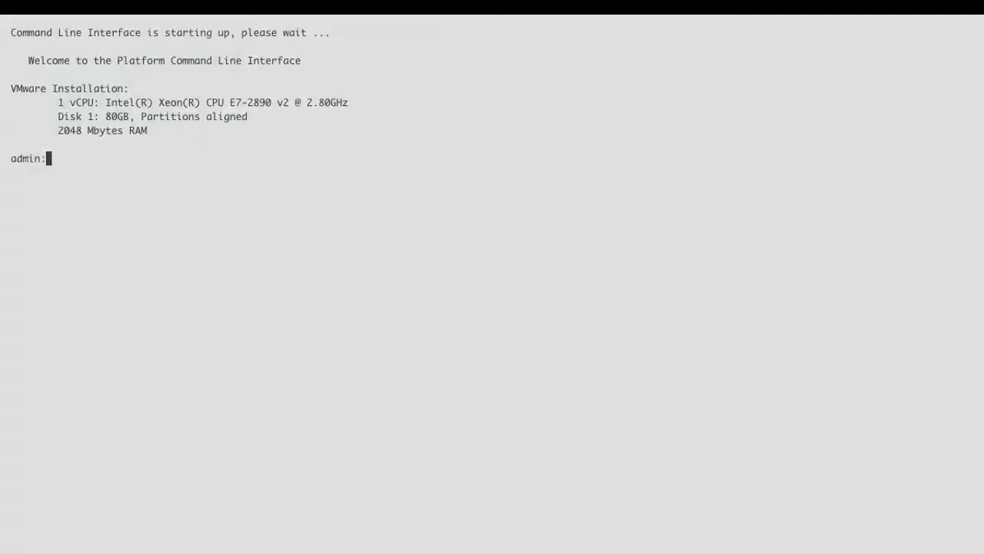
- In the IM and Presence command-line session, check all users for duplicate or invalid IDs and URIs with utils users validate all
type("utils users valid")
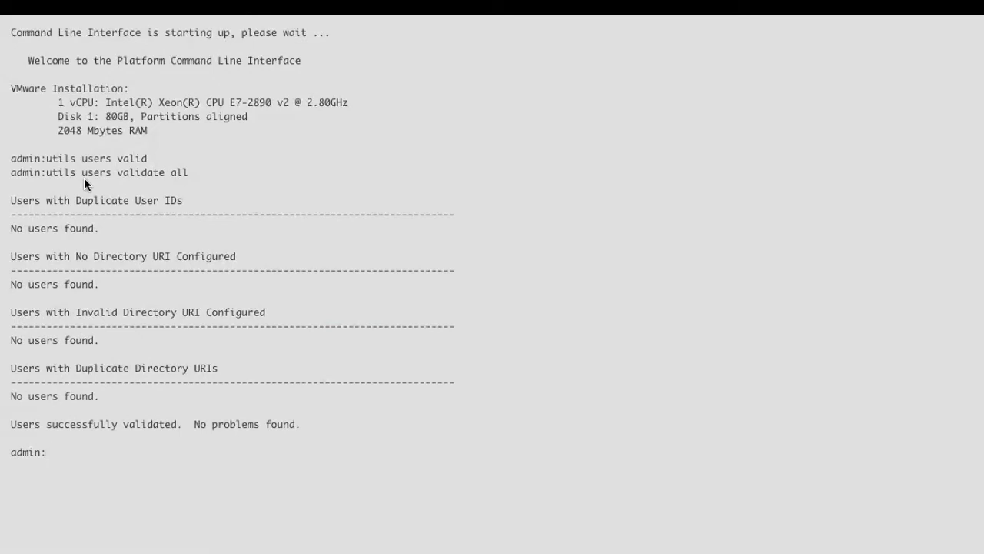
left_click(128, 194)
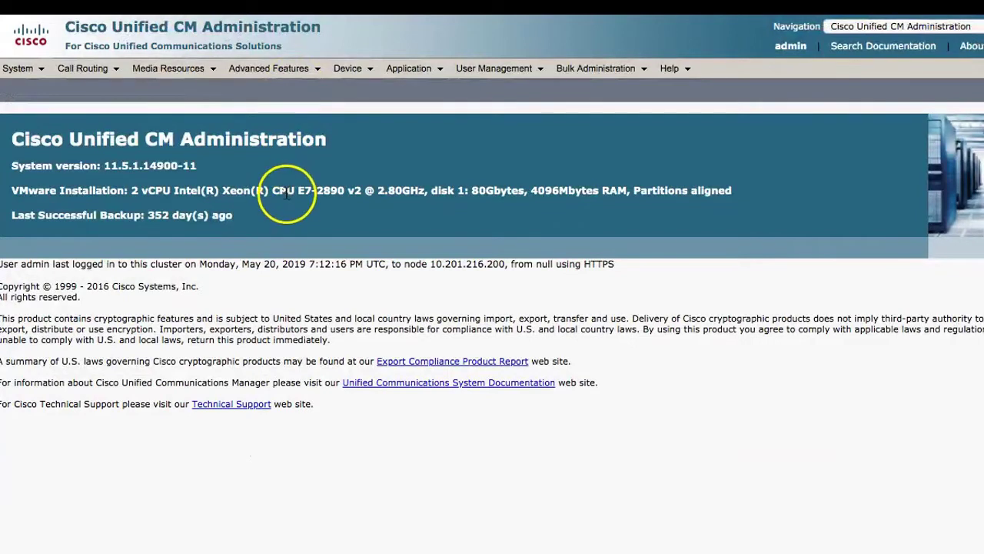
- In Cisco Unified CM Administration, disable High Availability for the DefaultCUPSubcluster presence redundancy group and save the change
left_click(29, 69)
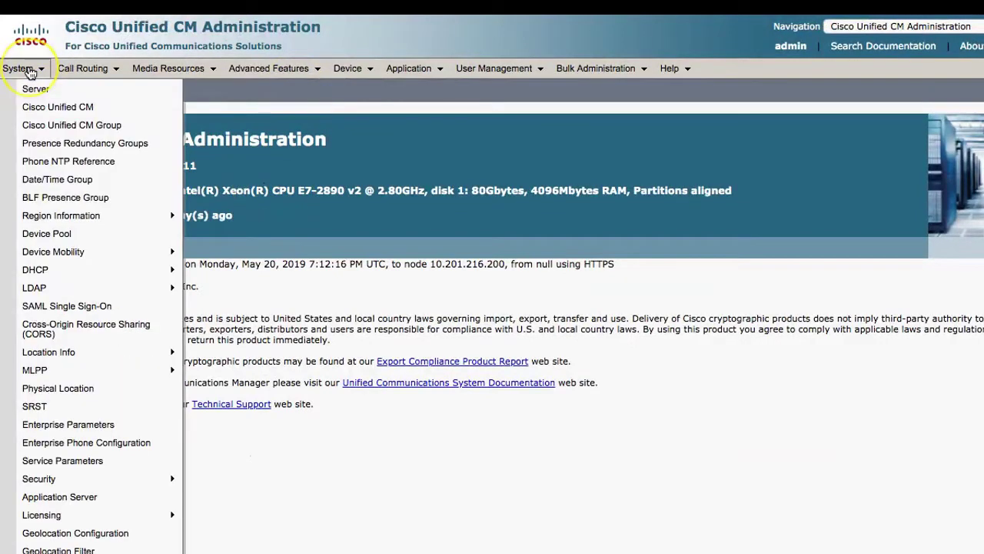
left_click(37, 143)
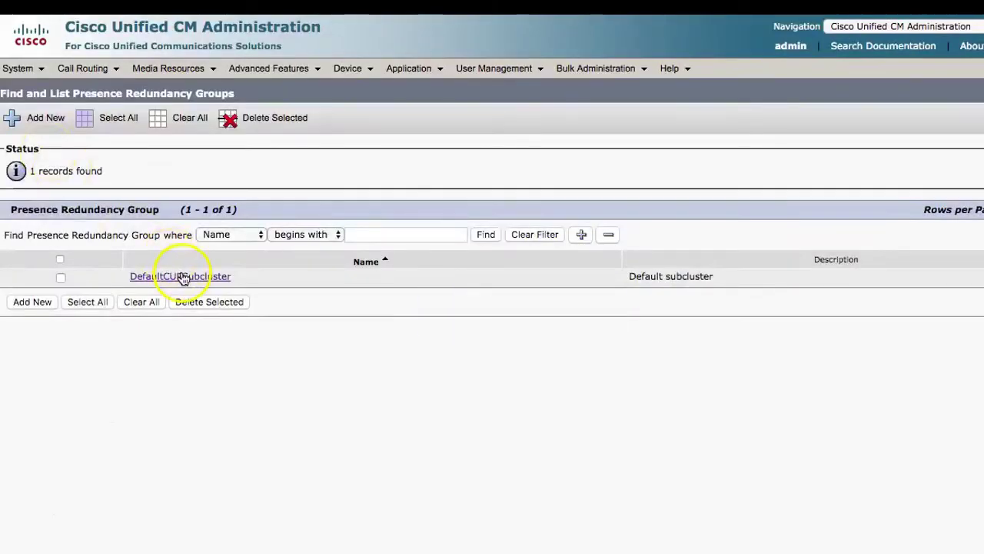
left_click(182, 276)
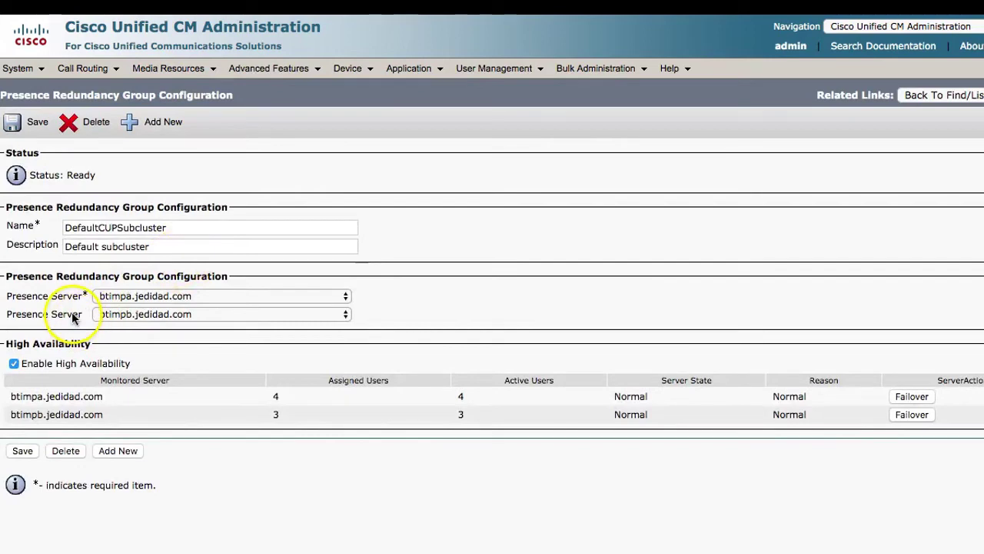
left_click(13, 363)
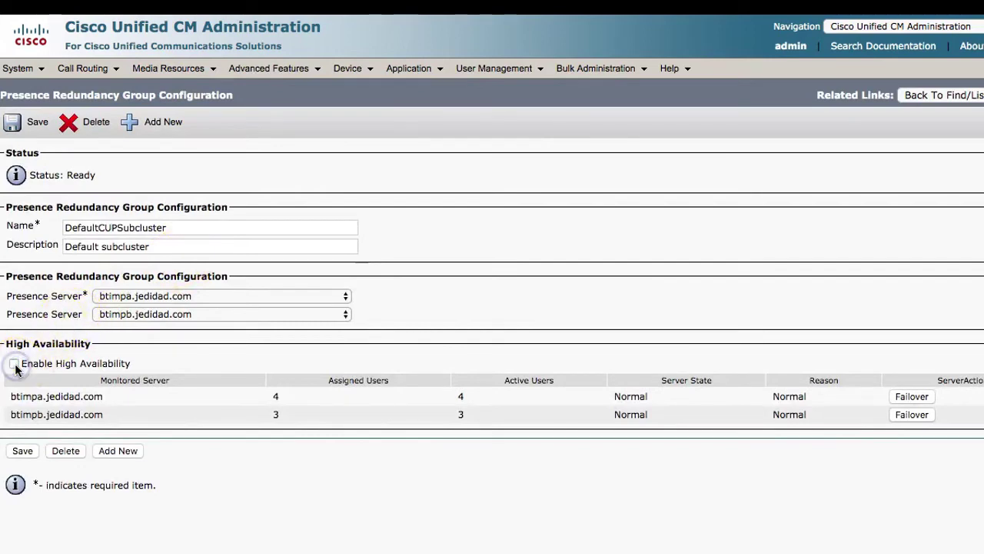
left_click(21, 452)
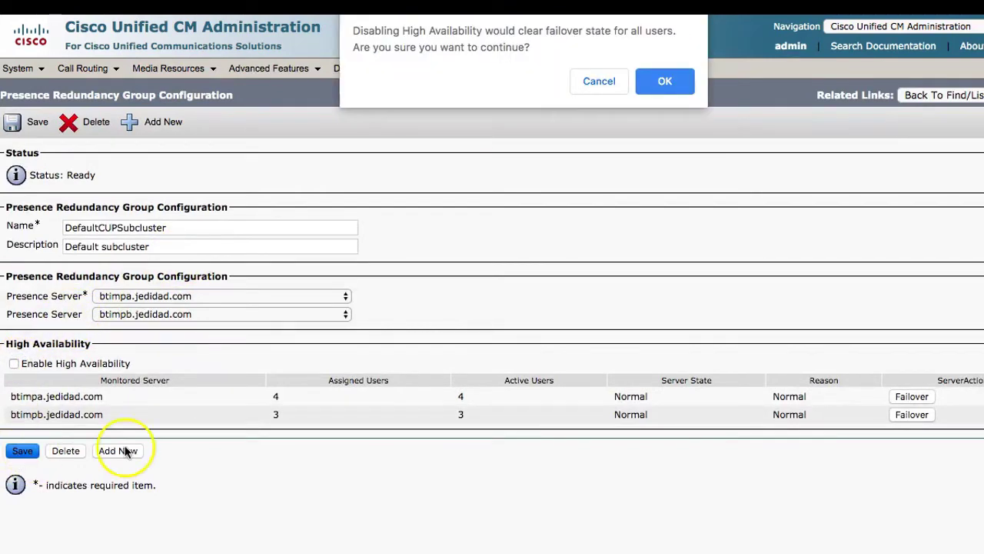
left_click(664, 83)
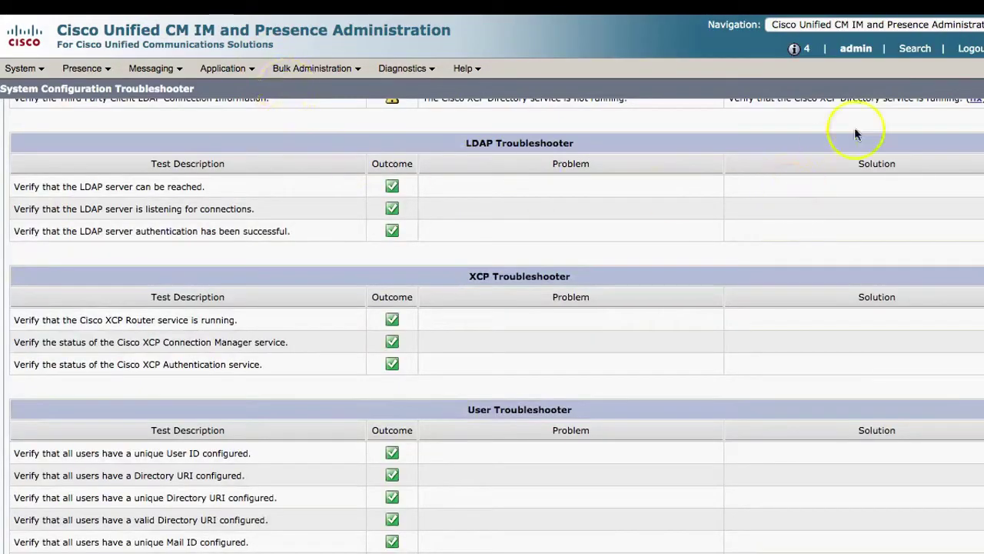
- Switch from IM and Presence Administration to IM and Presence Serviceability and load the network services of server btimpa.jedidad.com
left_click(932, 25)
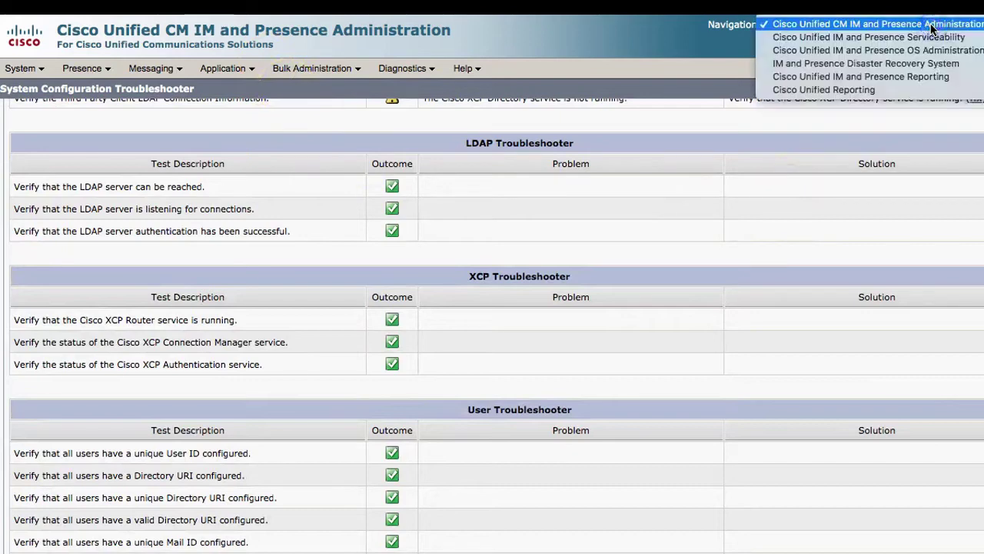
left_click(928, 39)
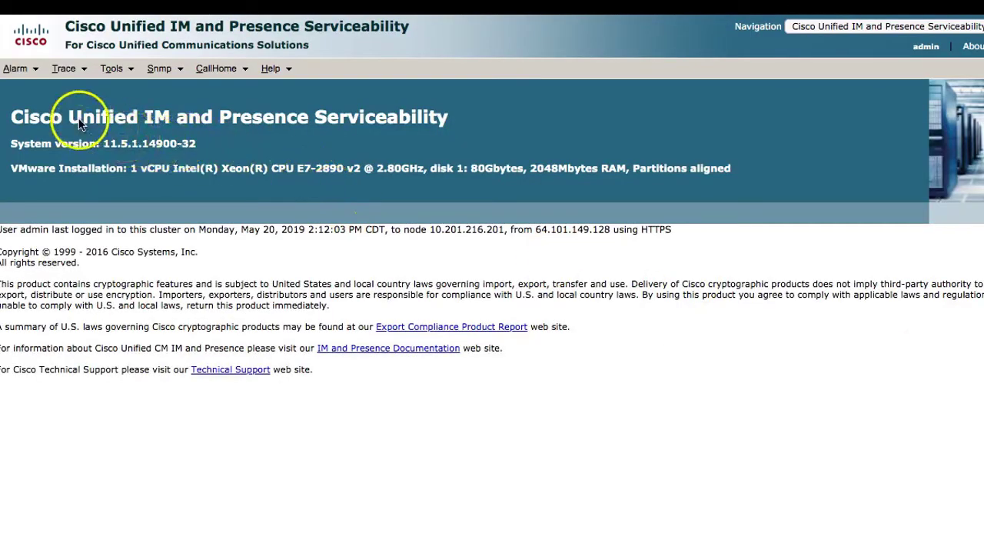
left_click(113, 69)
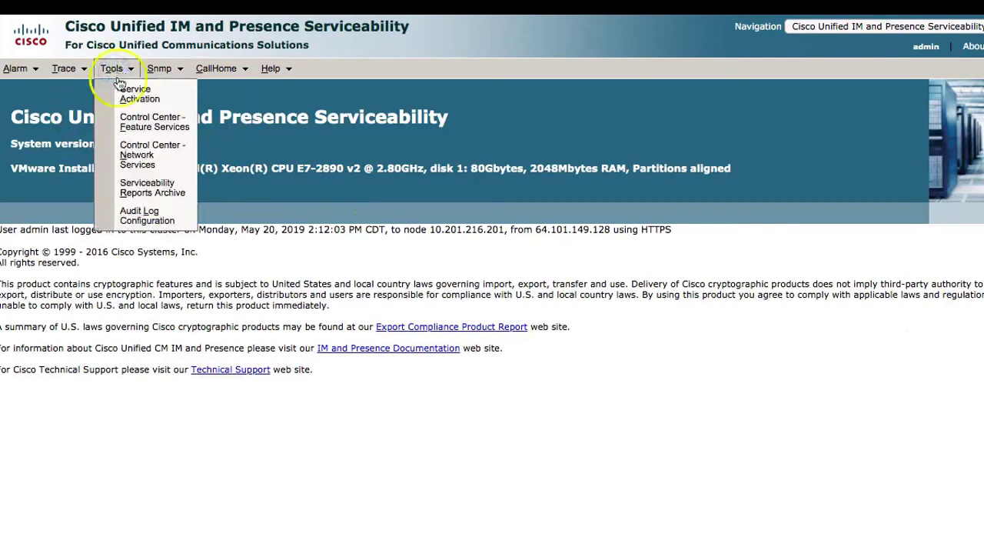
left_click(132, 156)
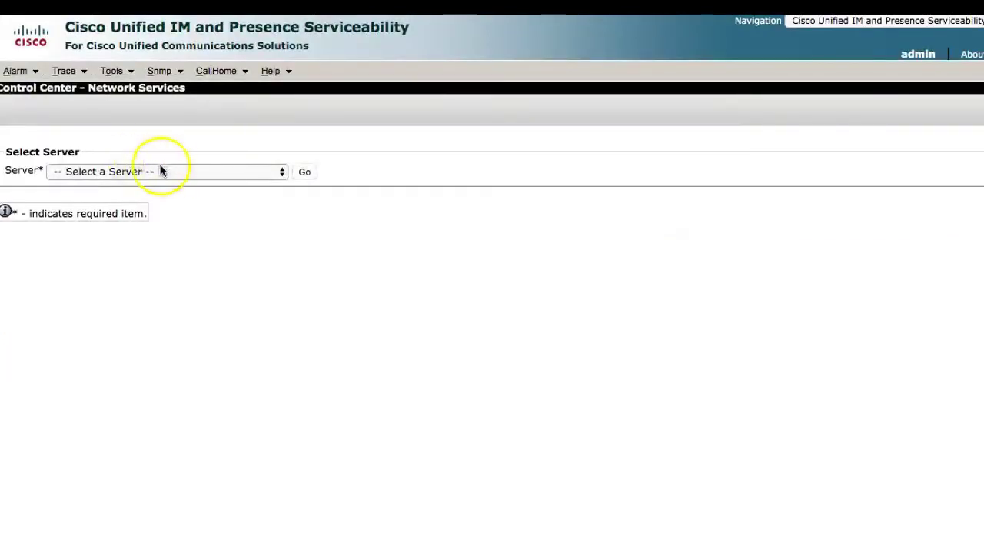
left_click(161, 171)
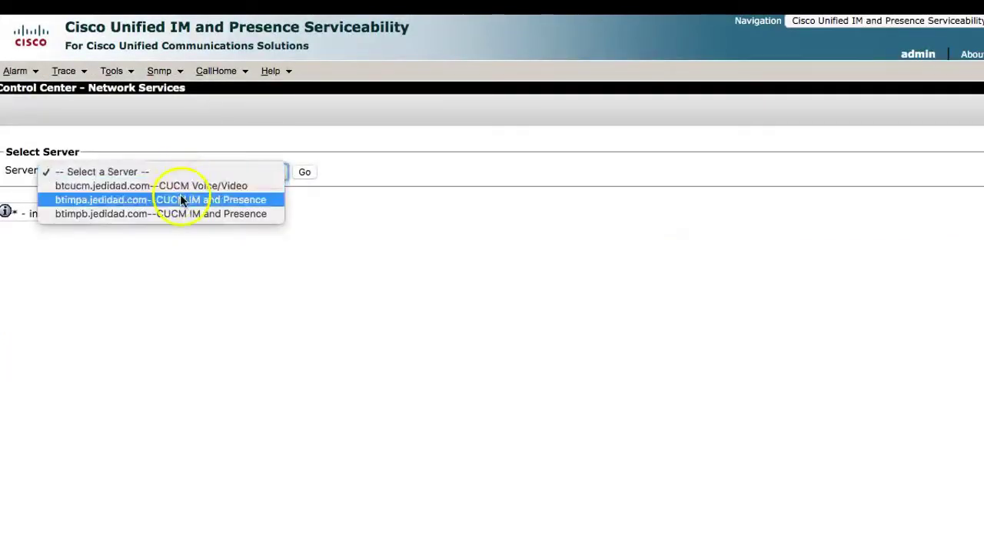
left_click(181, 199)
left_click(305, 172)
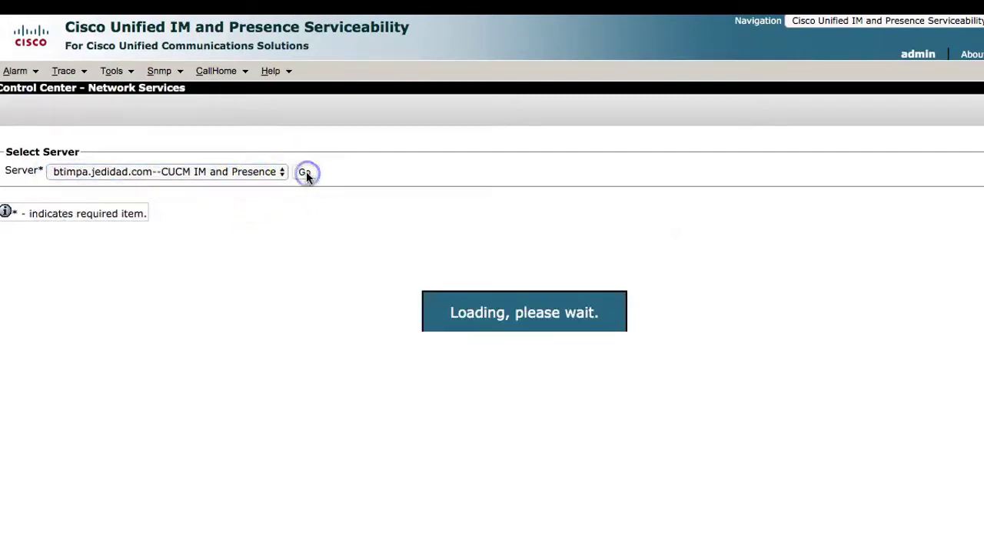
- Stop the Cisco Sync Agent service under IM and Presence Services on btimpa.jedidad.com
scroll(264, 300, "down", 5)
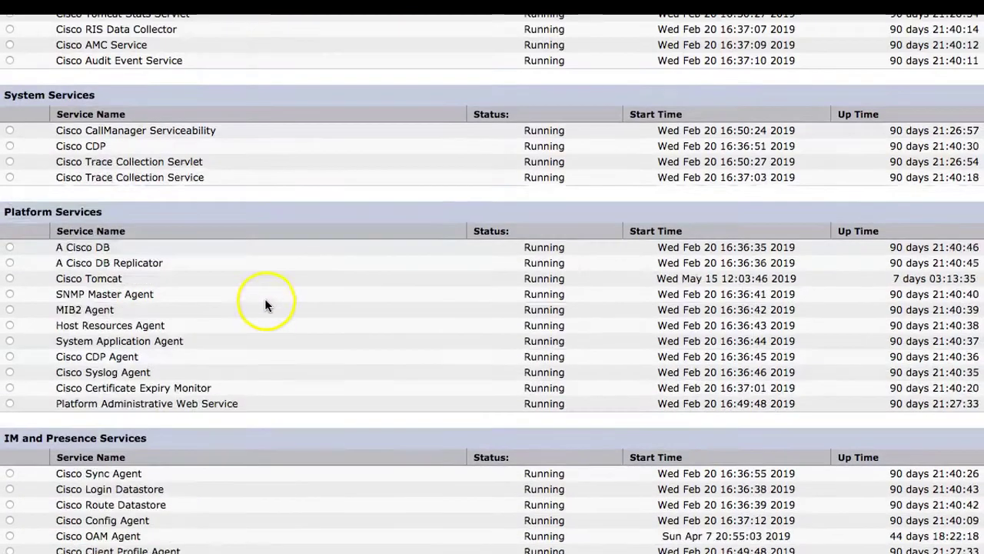
scroll(265, 305, "down", 3)
left_click(9, 271)
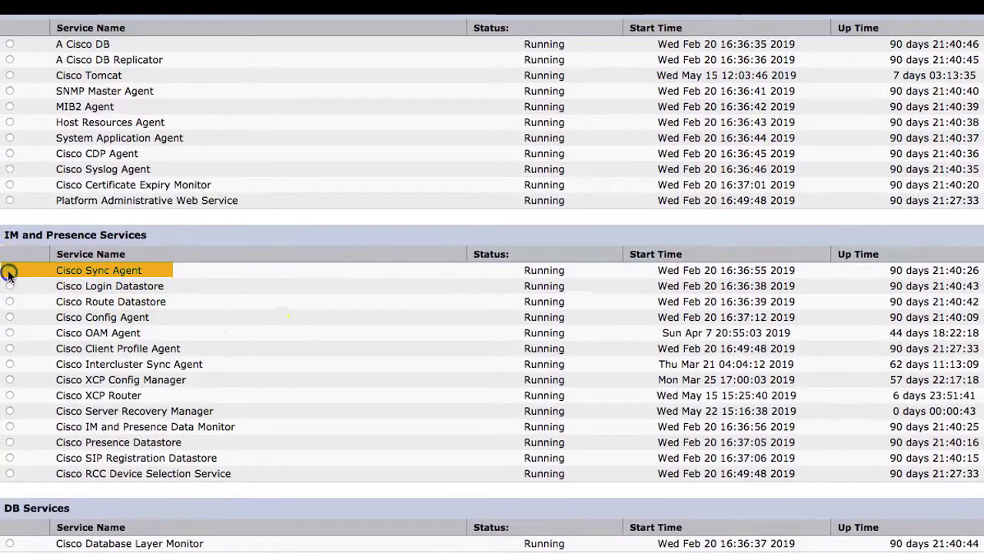
scroll(77, 323, "down", 5)
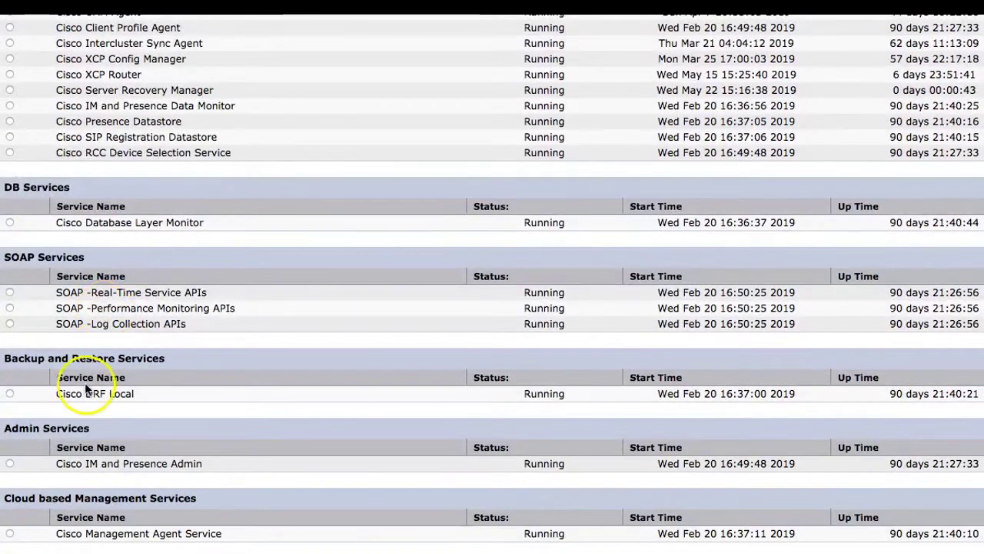
left_click(54, 548)
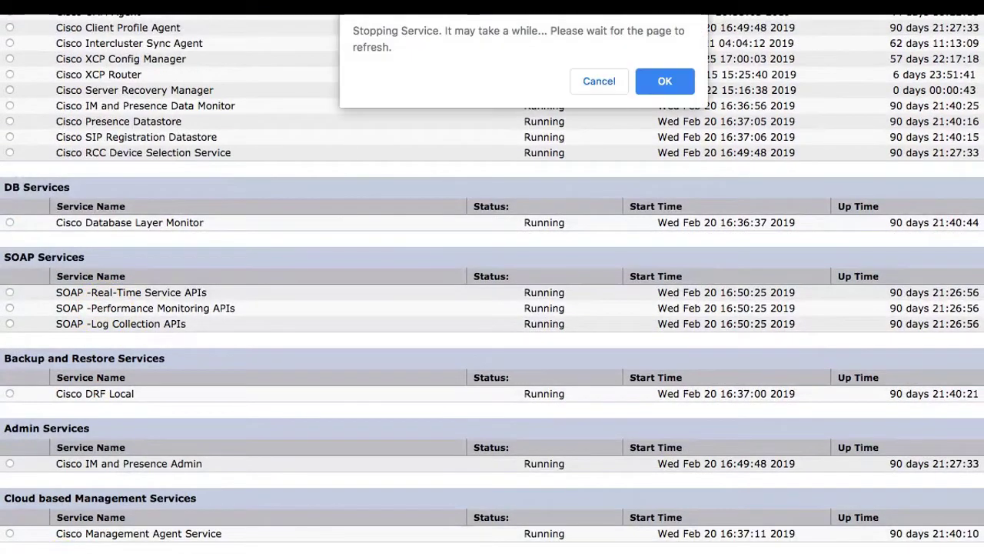
left_click(663, 81)
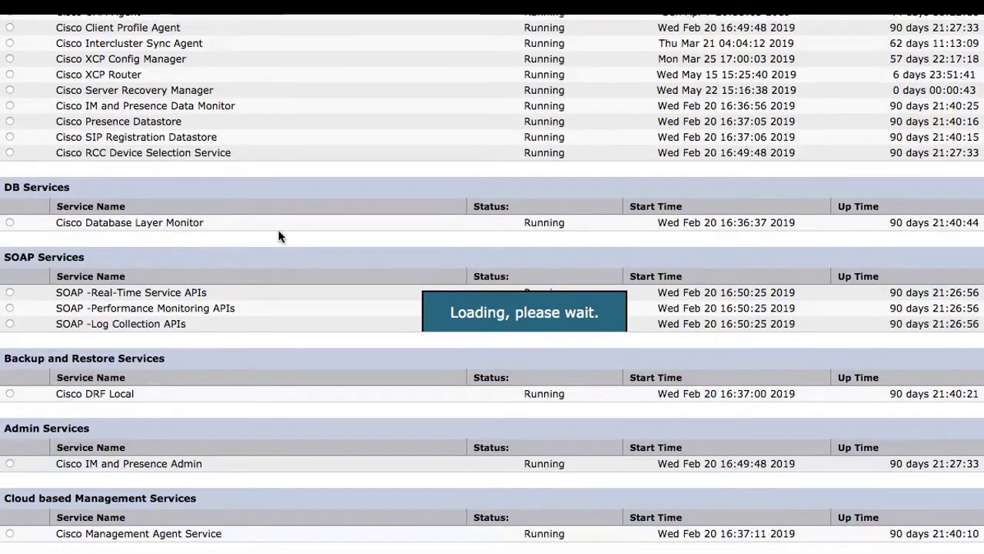
- Stop the Cisco Client Profile Agent service under IM and Presence Services on btimpa.jedidad.com
scroll(277, 244, "down", 4)
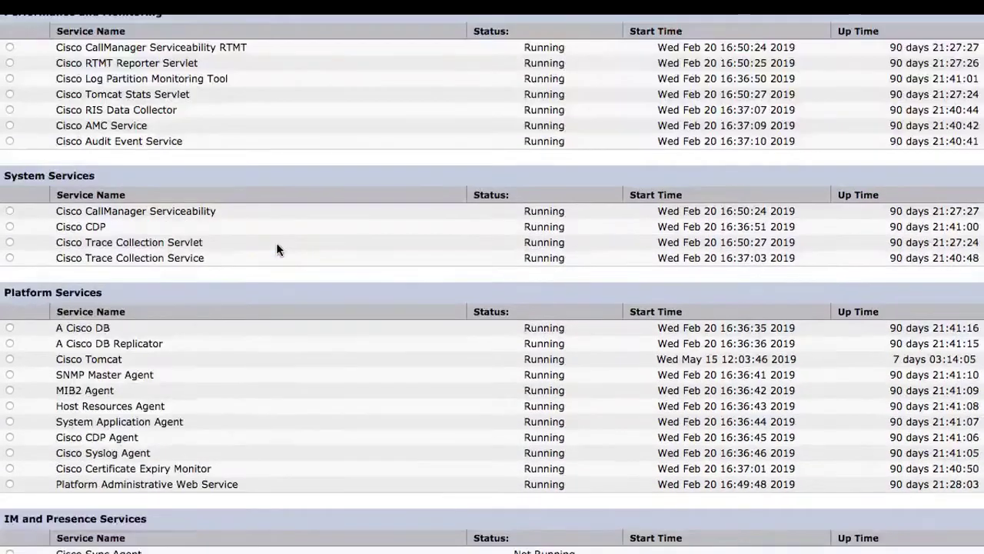
scroll(277, 248, "down", 5)
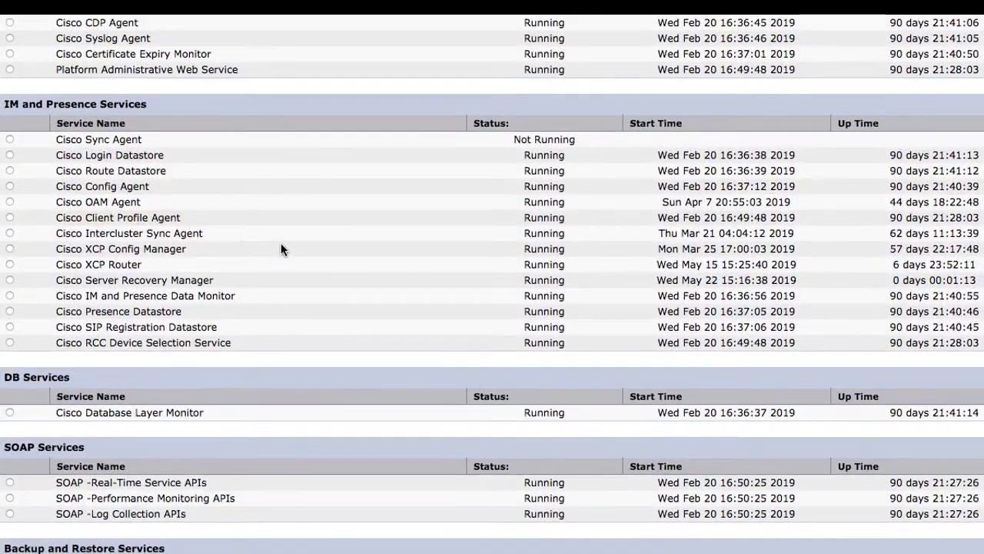
left_click(10, 217)
scroll(77, 369, "down", 2)
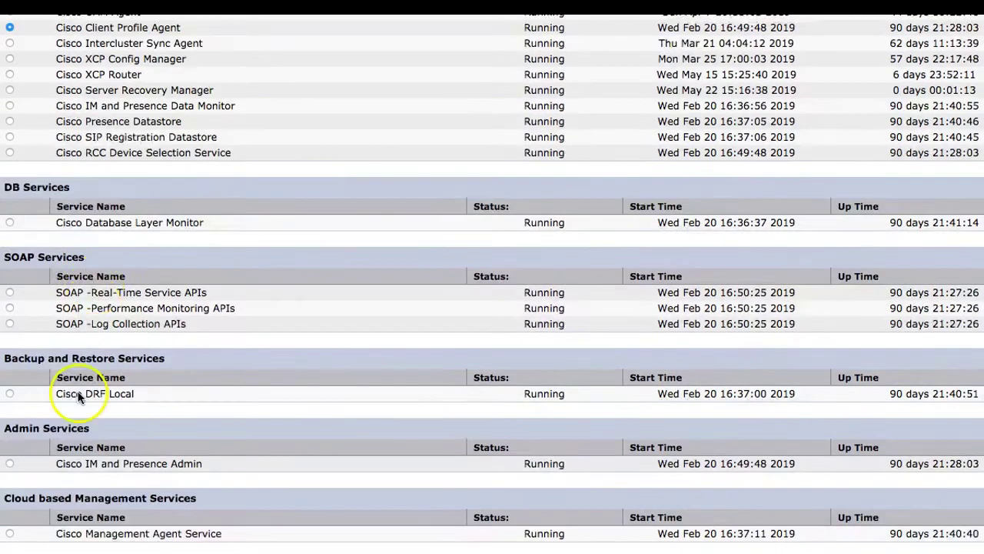
left_click(50, 547)
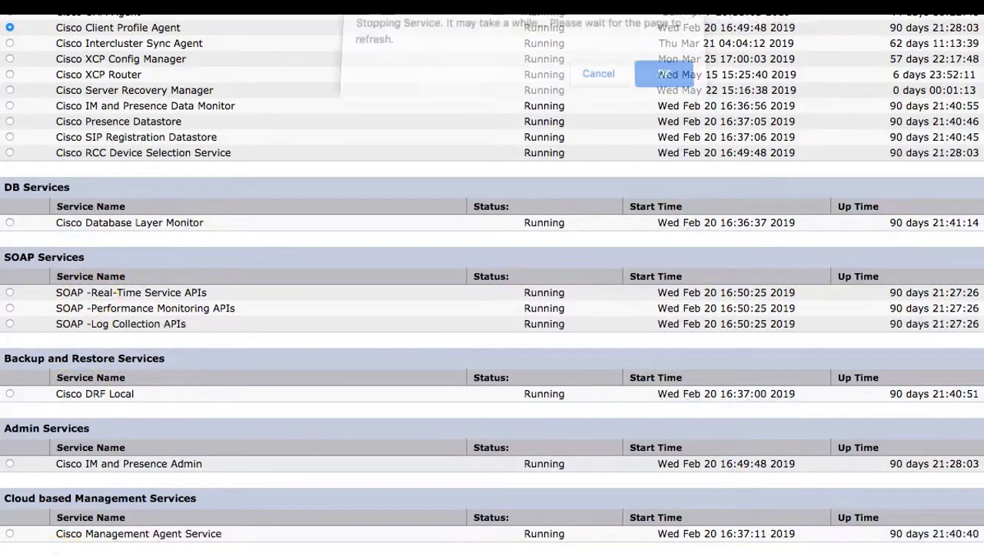
left_click(666, 81)
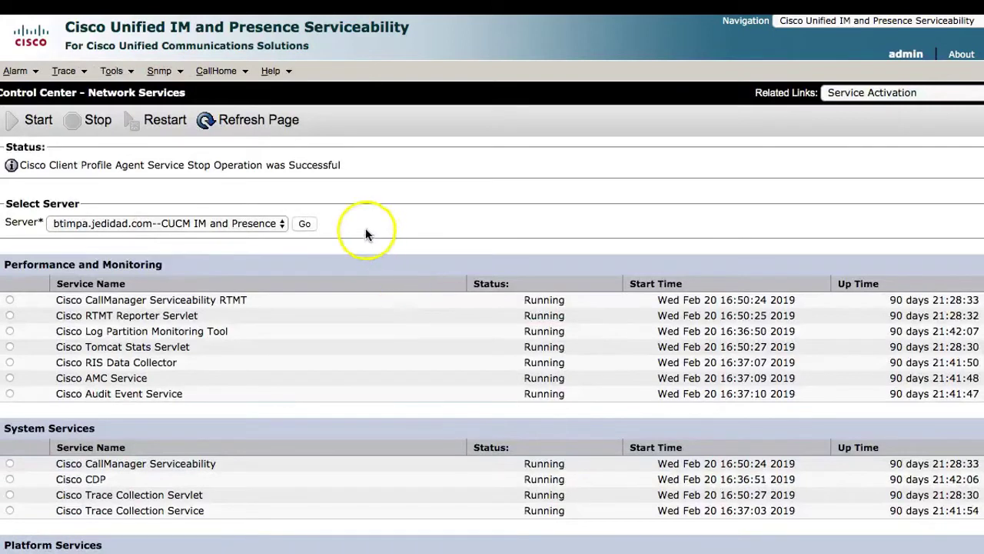
- Load the Control Center feature services of the IM and Presence server btimpa.jedidad.com
left_click(113, 70)
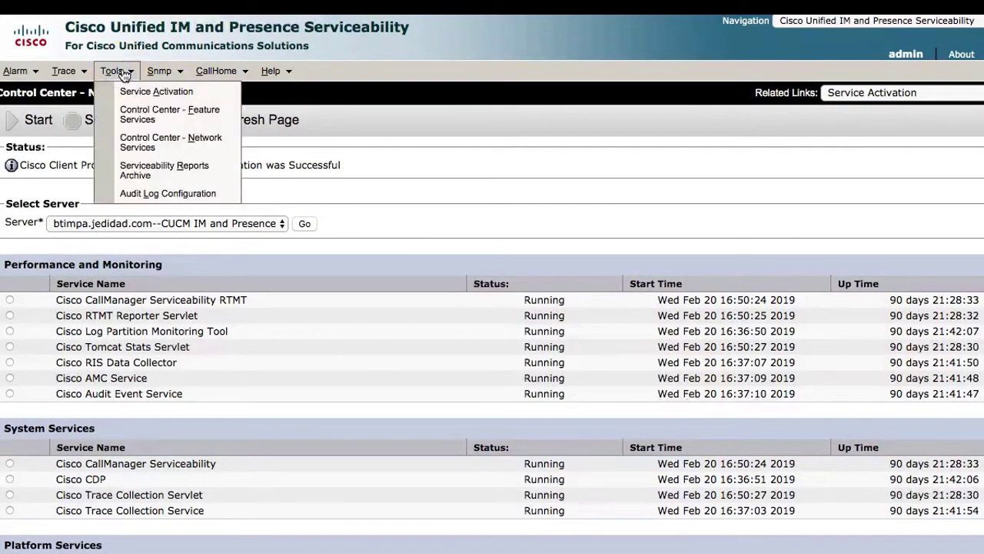
left_click(131, 115)
left_click(239, 173)
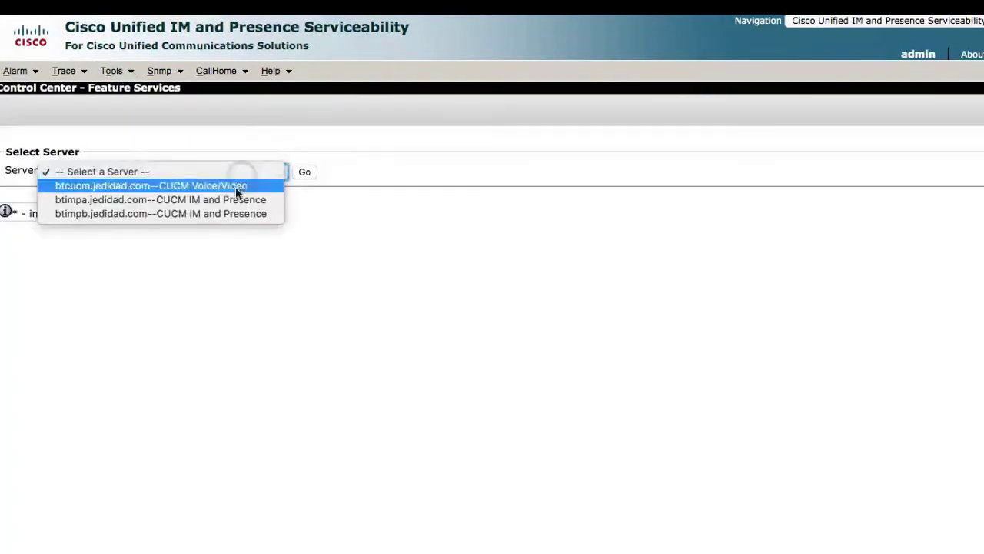
left_click(234, 201)
left_click(305, 172)
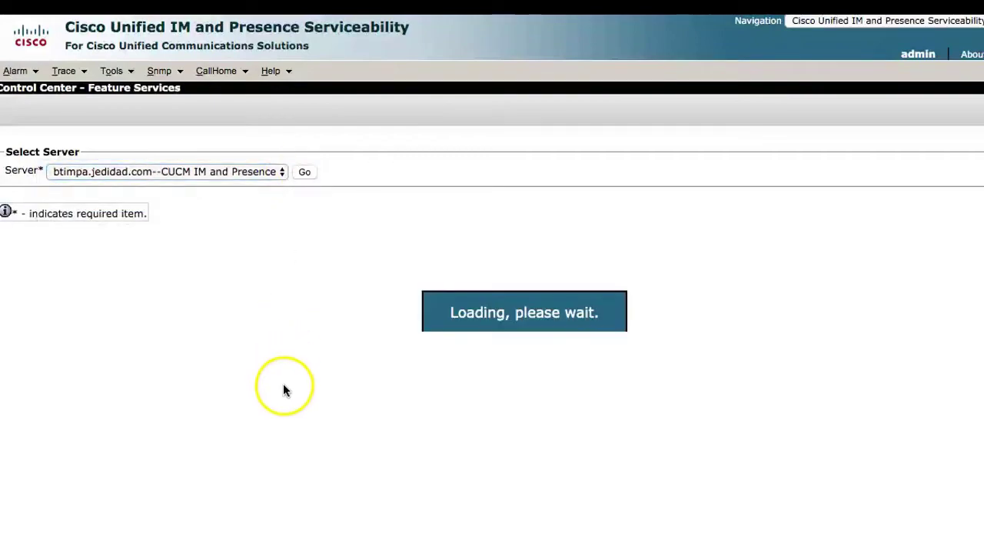
- Stop the Cisco Presence Engine feature service on btimpa.jedidad.com
scroll(286, 411, "down", 3)
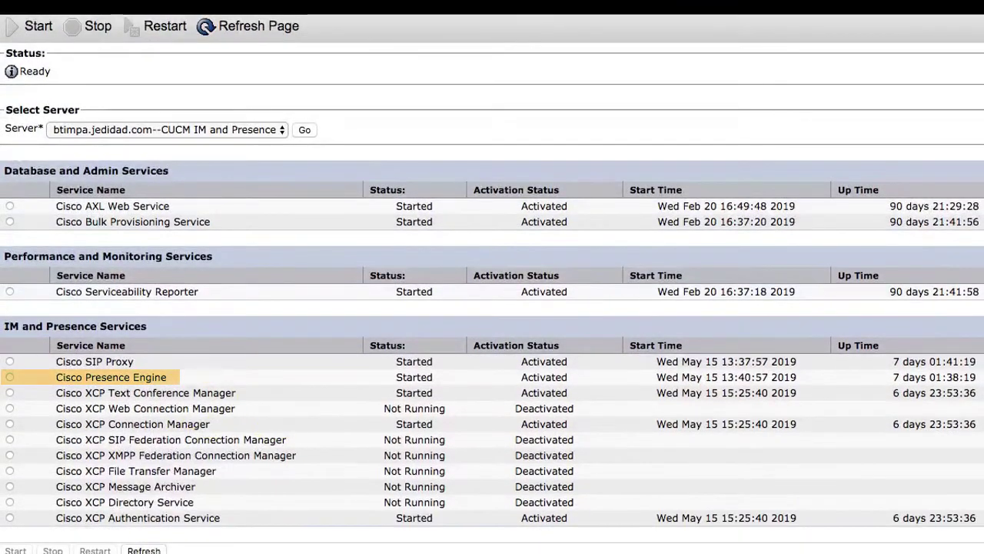
left_click(10, 377)
left_click(52, 548)
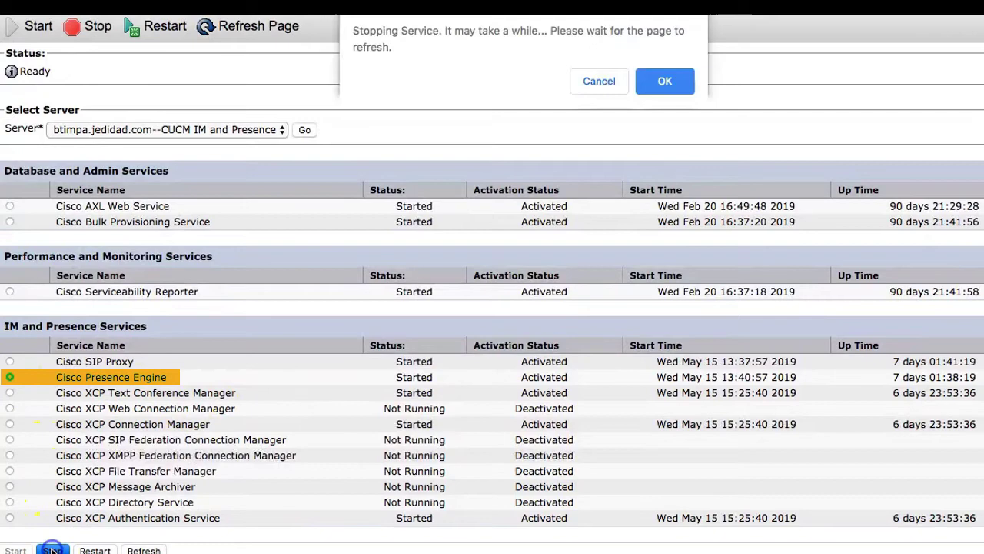
left_click(663, 84)
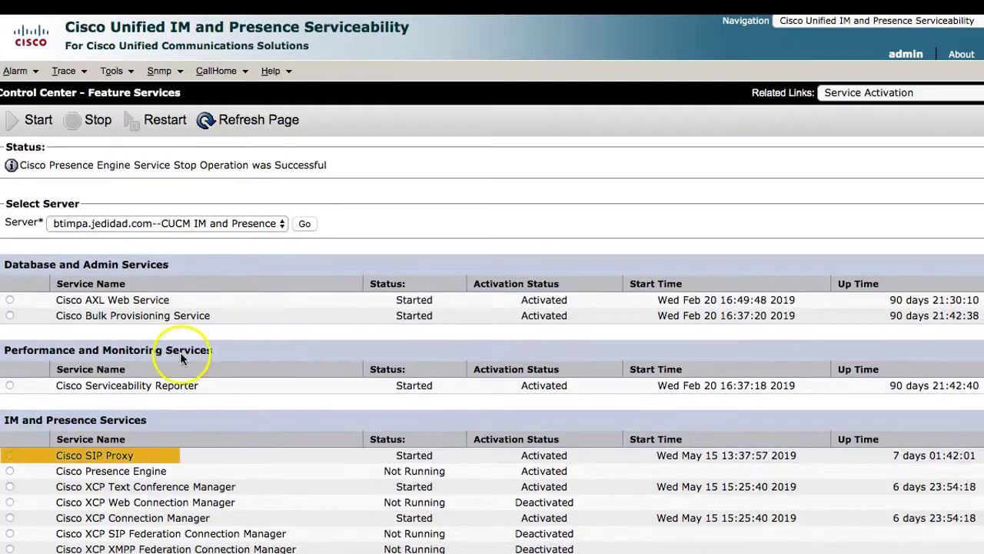
- Stop the Cisco SIP Proxy feature service on btimpa.jedidad.com
left_click(9, 455)
scroll(31, 461, "down", 2)
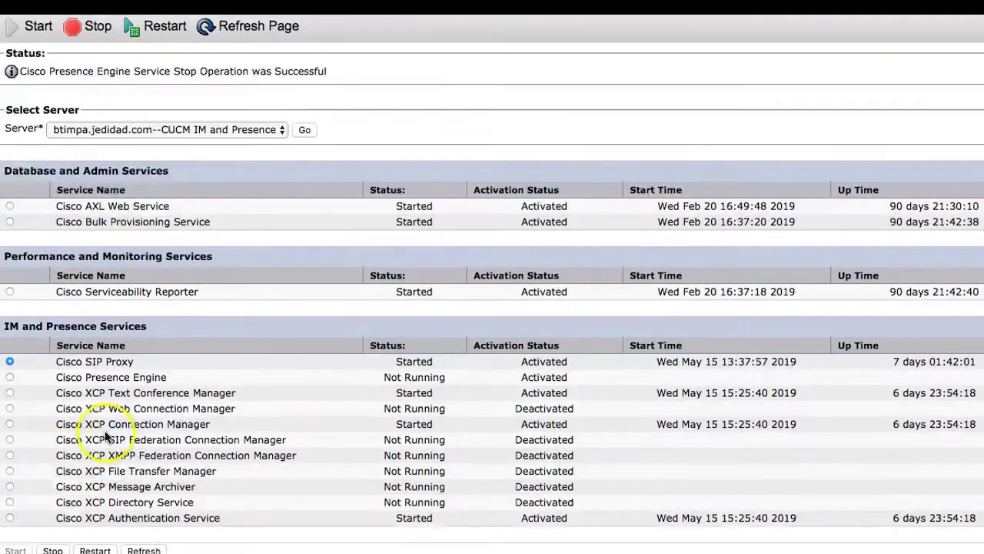
left_click(53, 549)
left_click(662, 80)
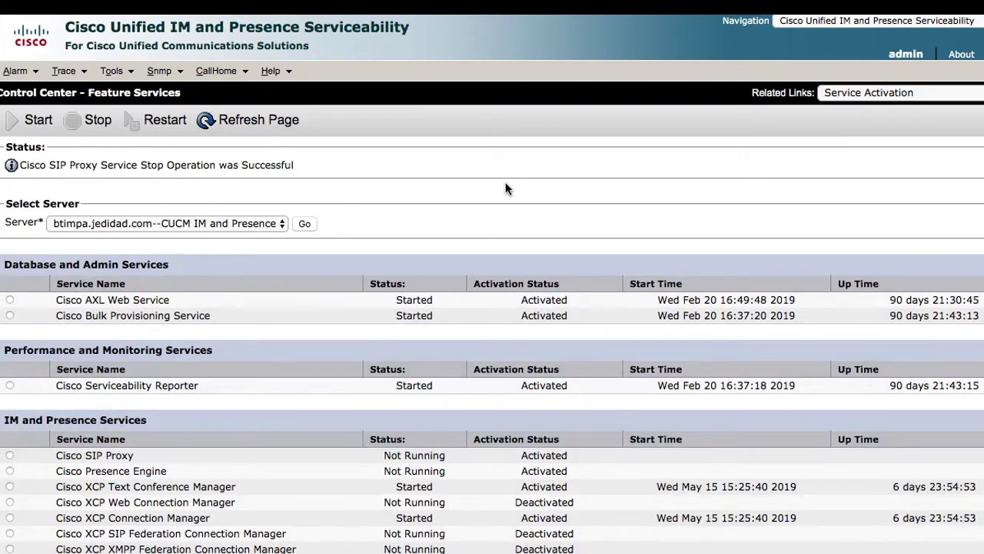
- Load the Control Center network services of the IM and Presence server btimpa.jedidad.com
left_click(113, 70)
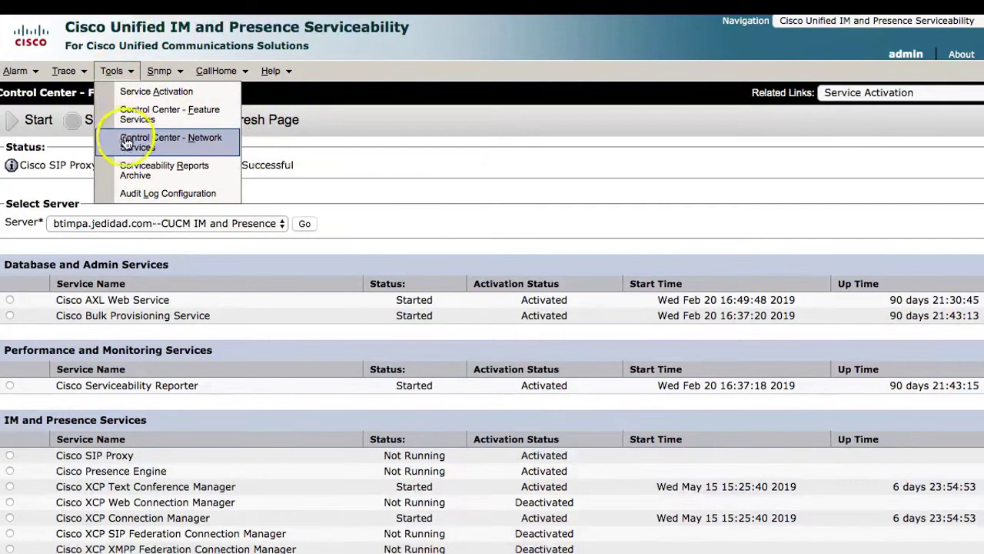
left_click(127, 143)
left_click(219, 173)
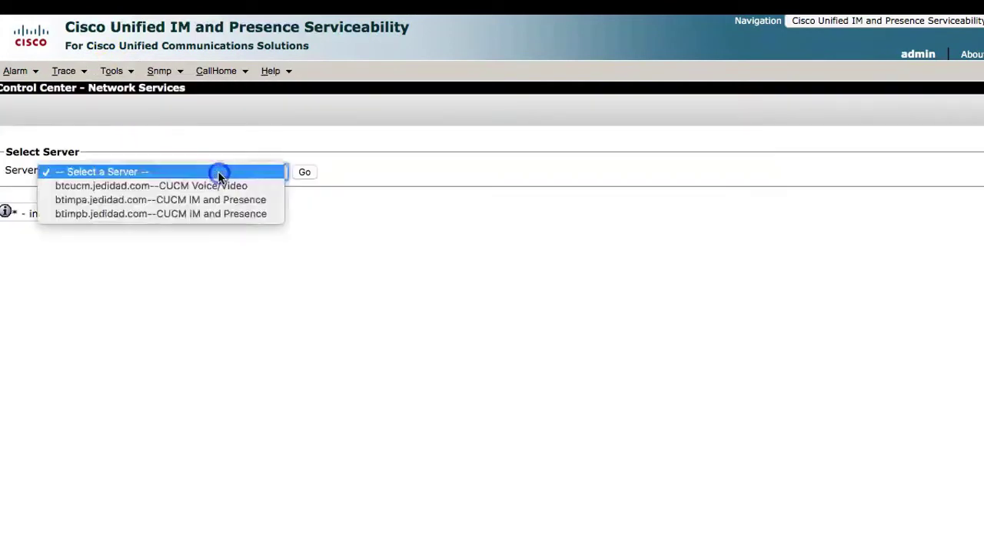
left_click(220, 200)
left_click(300, 173)
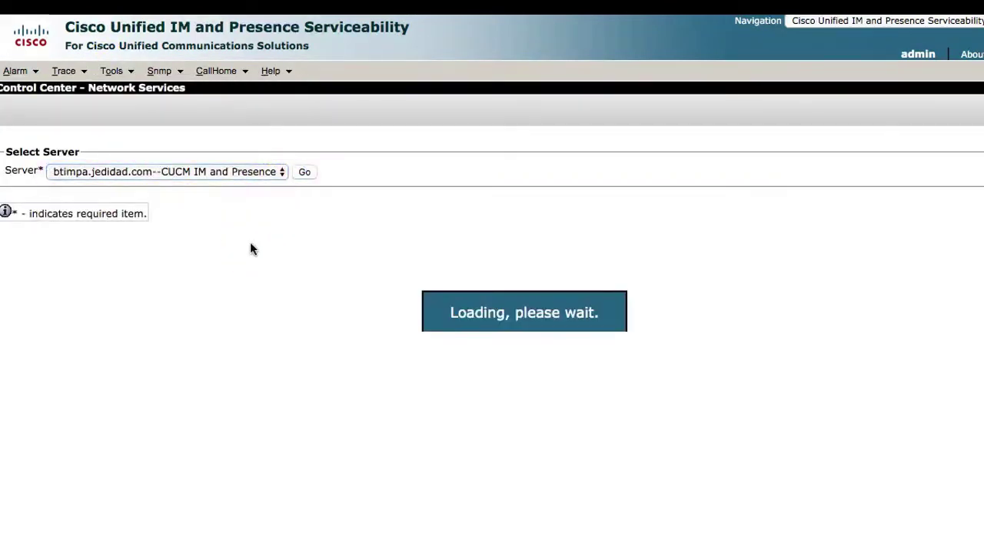
- Stop the Cisco XCP Router network service on btimpa.jedidad.com and accept the confirmation
scroll(238, 292, "down", 15)
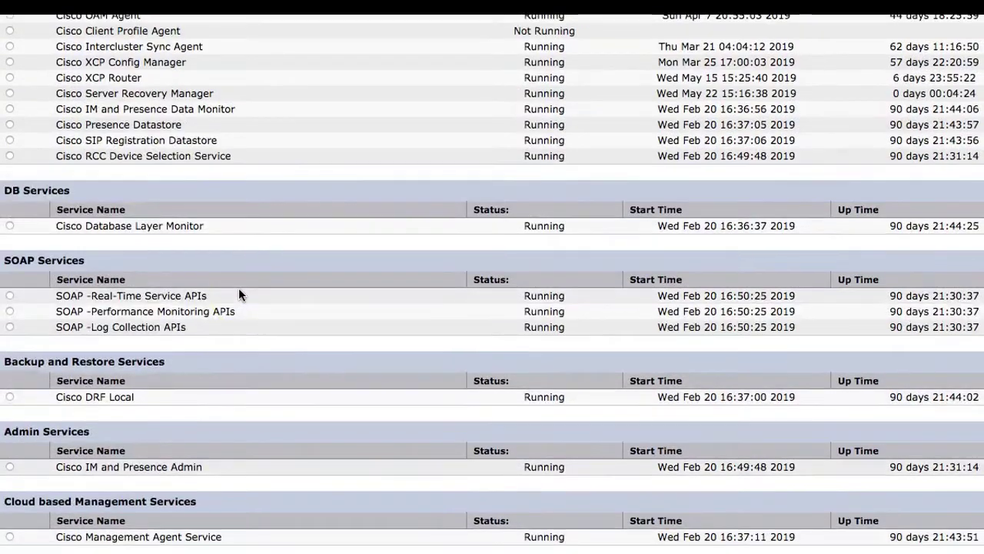
scroll(239, 296, "up", 3)
left_click(11, 324)
scroll(64, 346, "down", 3)
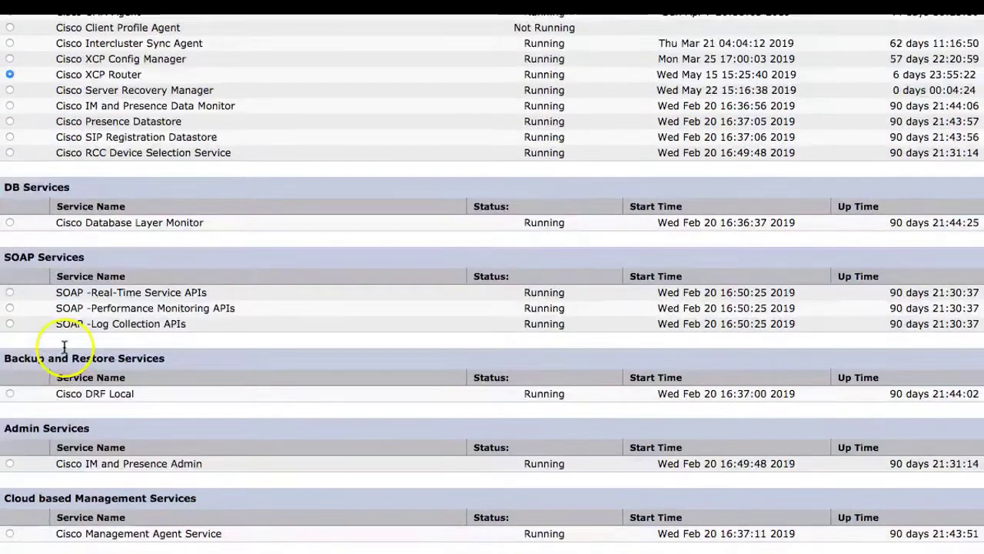
left_click(34, 547)
left_click(664, 84)
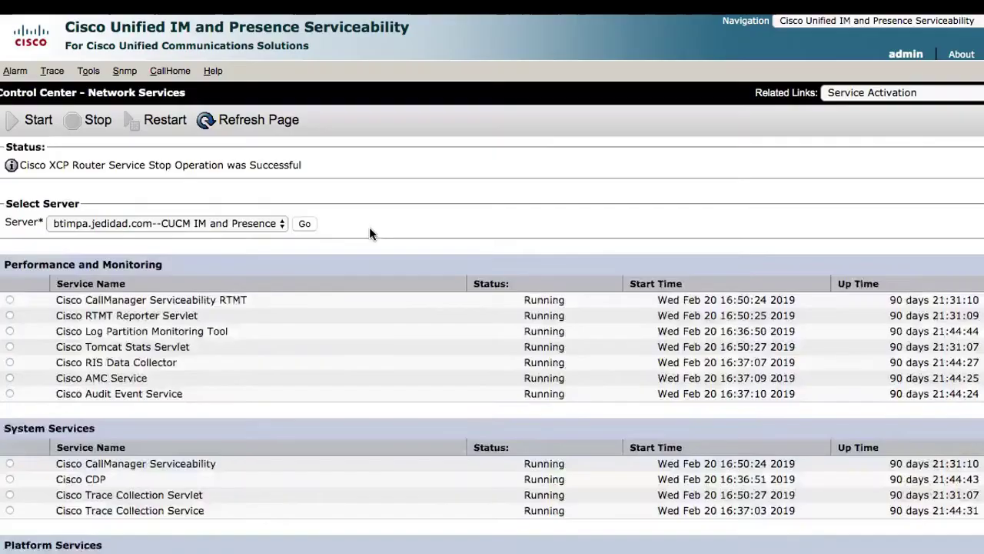
- Load the Control Center network services of the subscriber node btimpb.jedidad.com
left_click(122, 76)
left_click(140, 141)
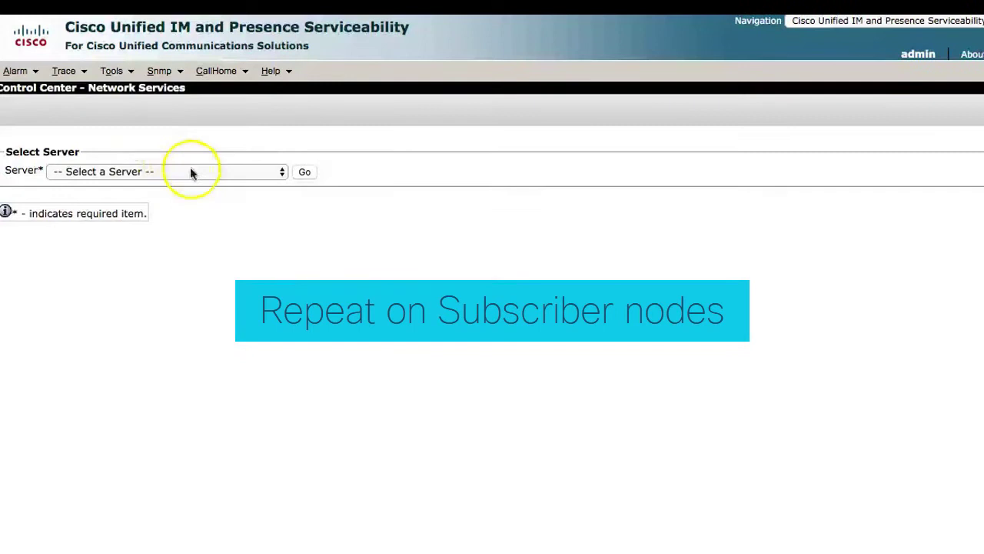
left_click(190, 172)
left_click(198, 213)
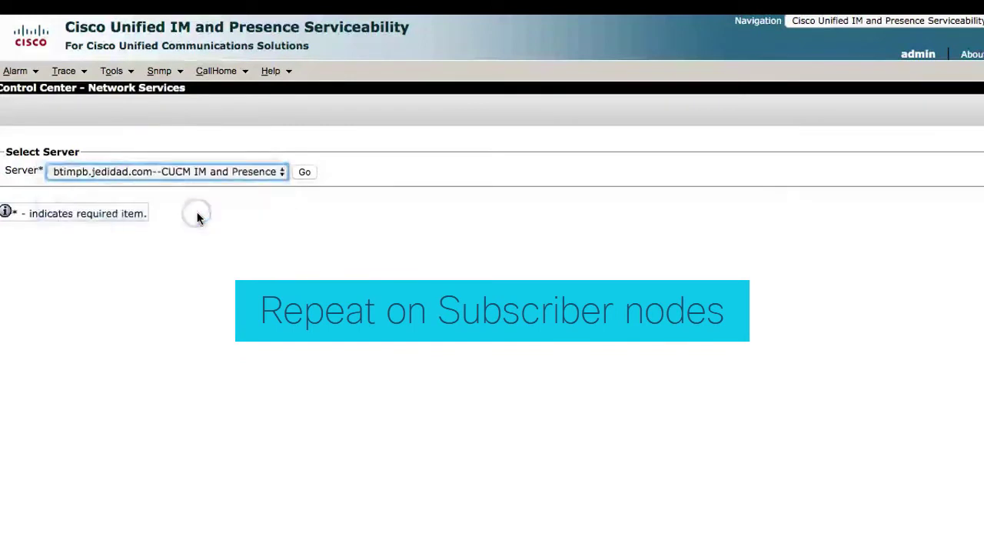
left_click(305, 172)
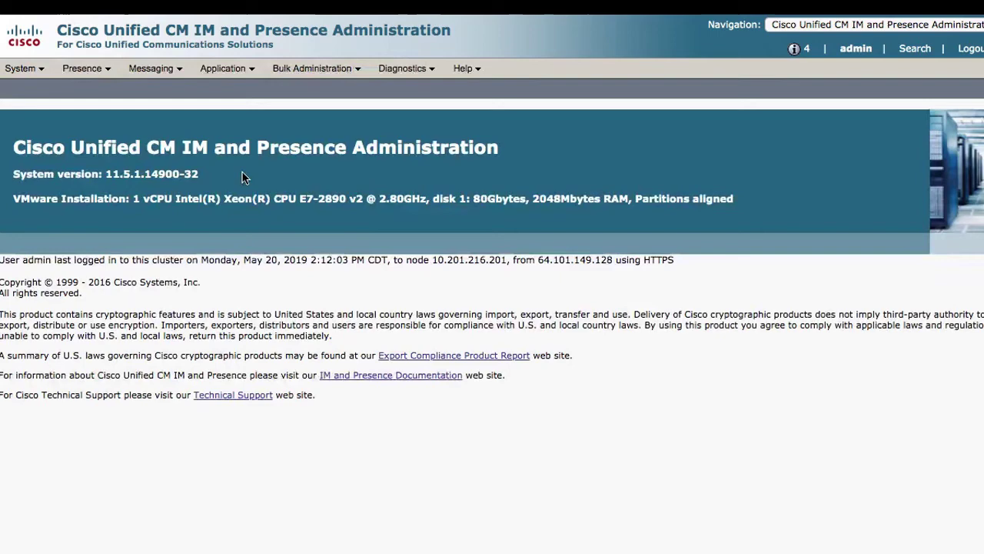
- In the advanced presence settings of Cisco Unified CM IM and Presence Administration, change the IM Address Scheme to Directory URI and save it
left_click(82, 68)
left_click(97, 89)
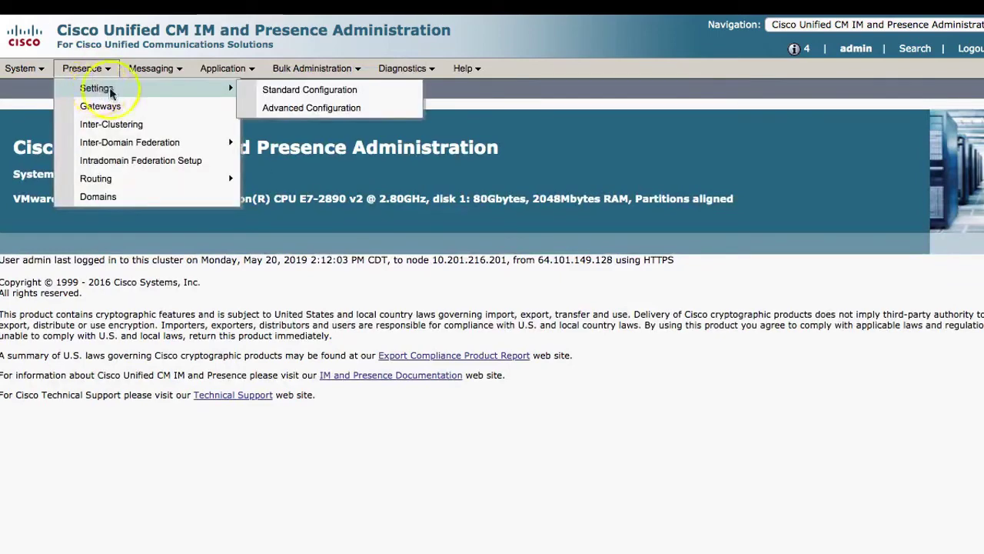
left_click(285, 109)
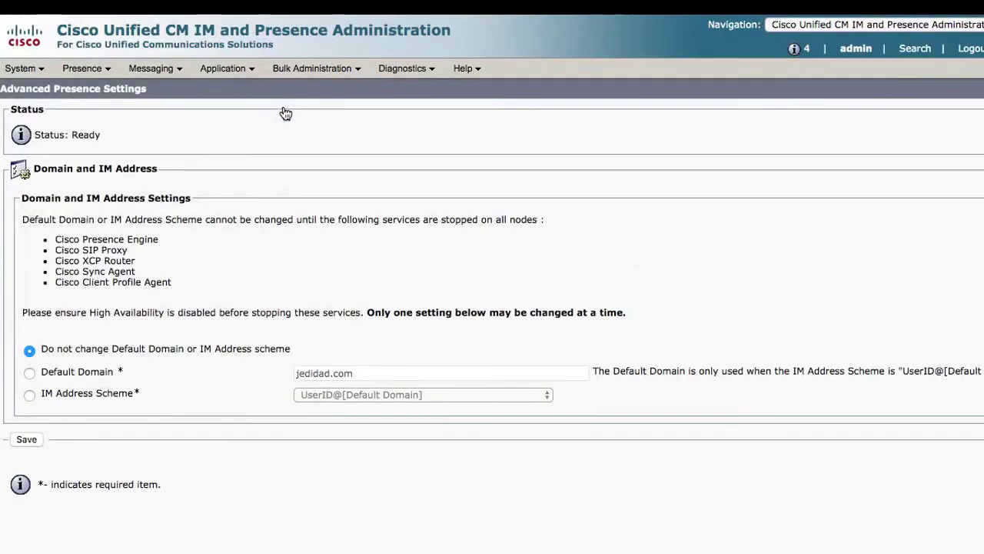
left_click(30, 395)
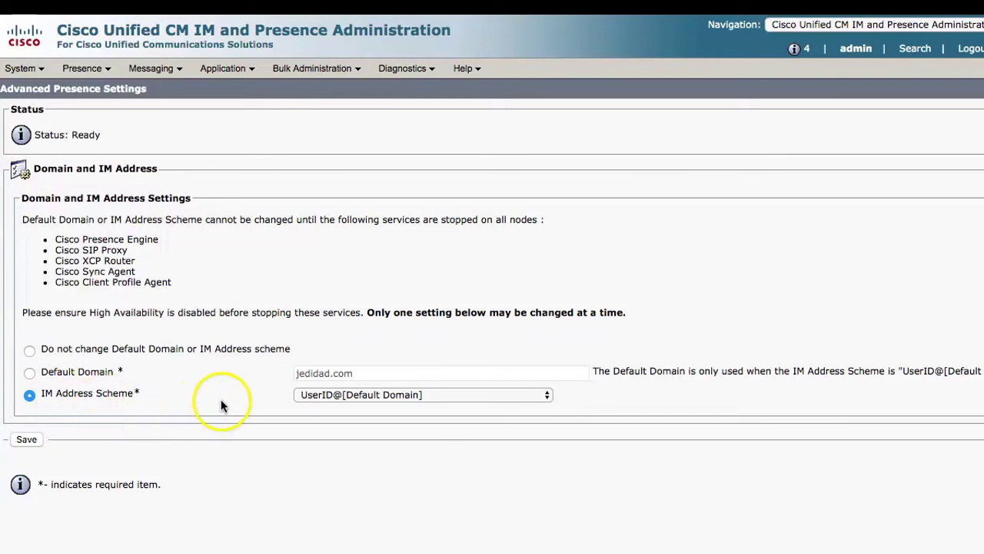
left_click(353, 396)
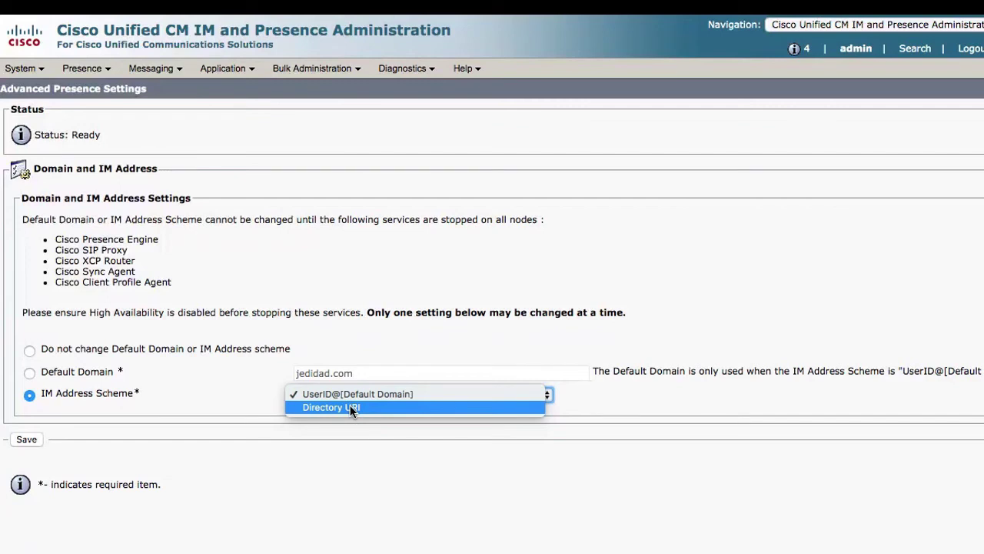
left_click(351, 408)
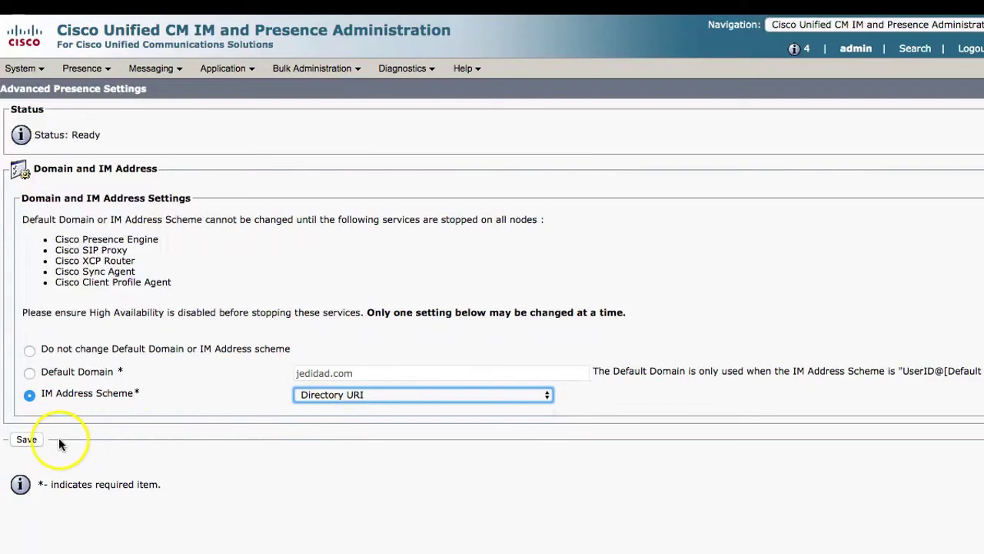
left_click(26, 440)
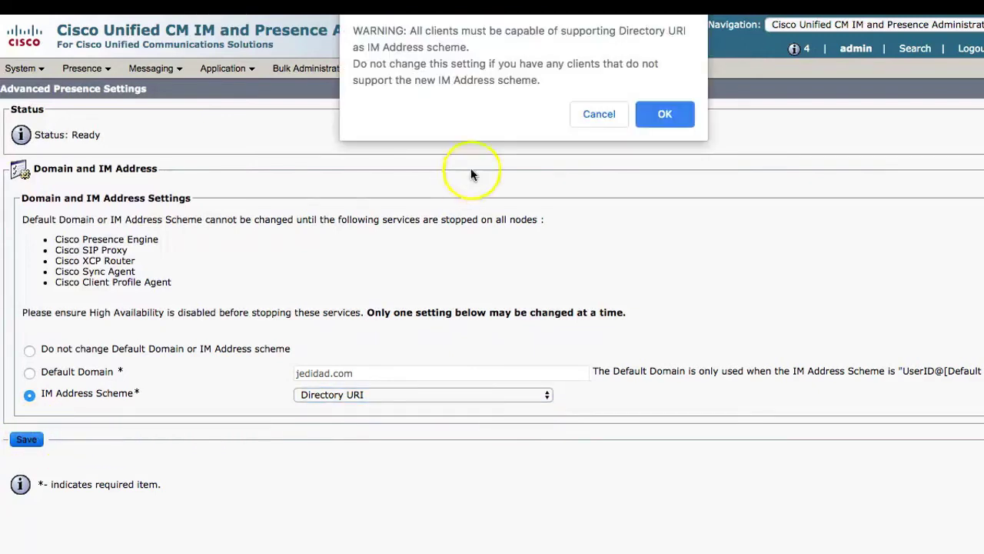
left_click(664, 115)
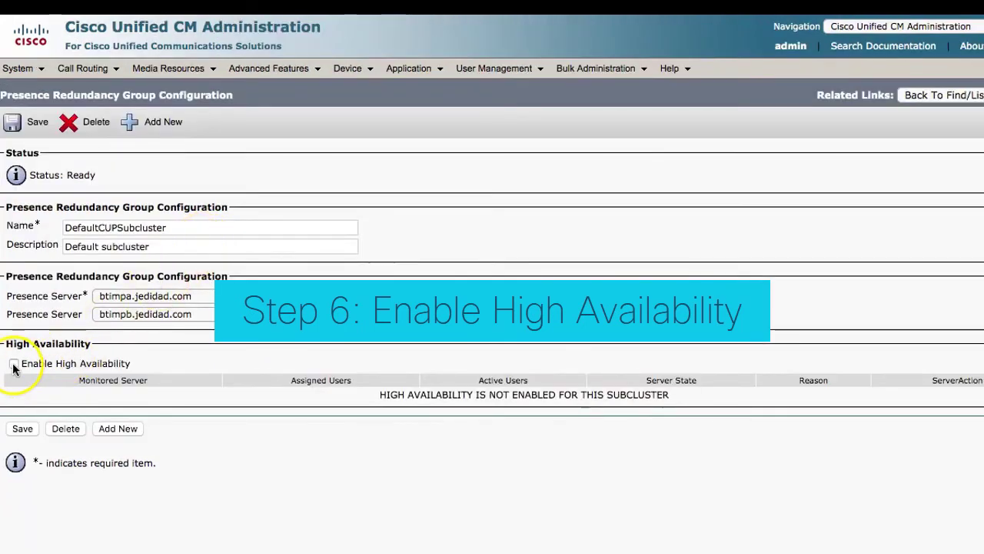
- Enable High Availability for the DefaultCUPSubcluster presence redundancy group in Cisco Unified CM Administration and save the configuration
left_click(13, 364)
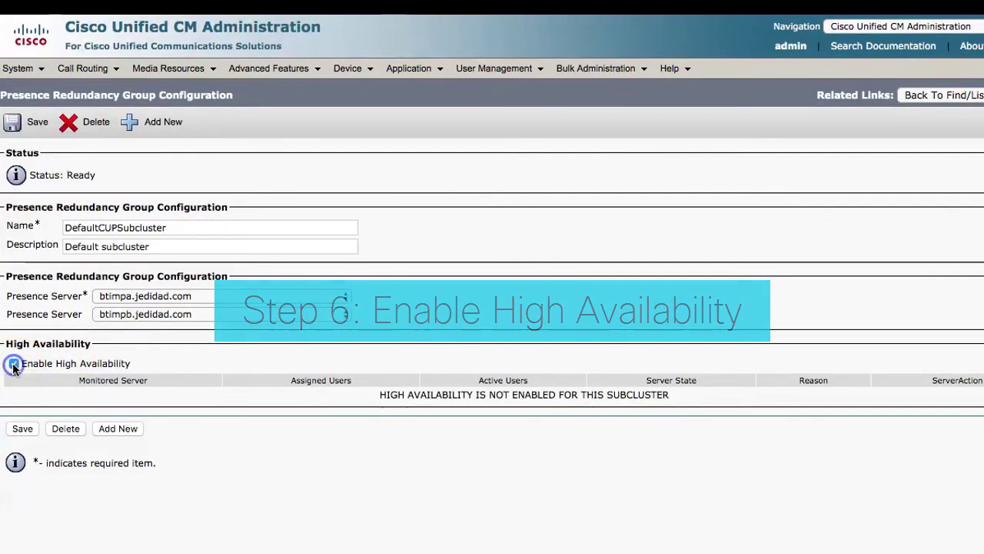
left_click(22, 429)
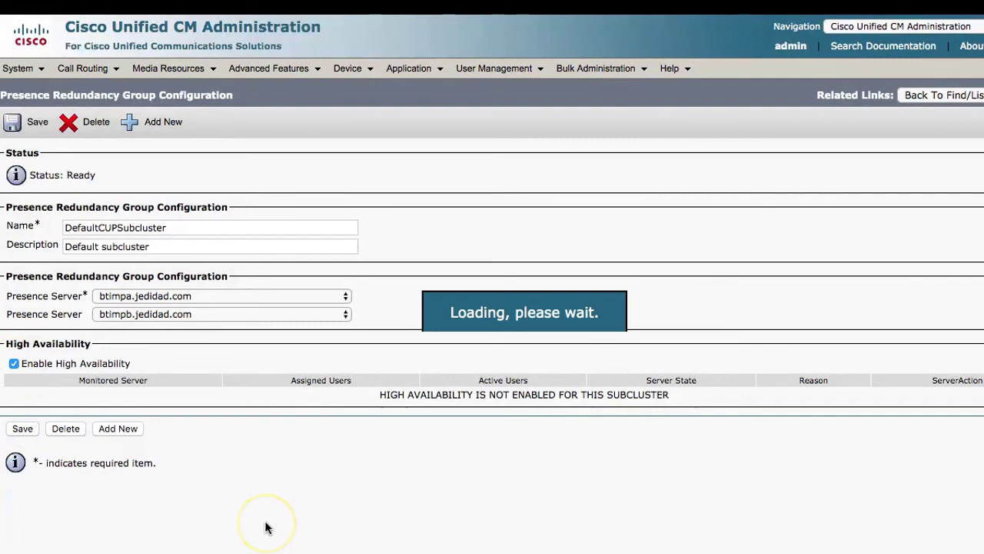